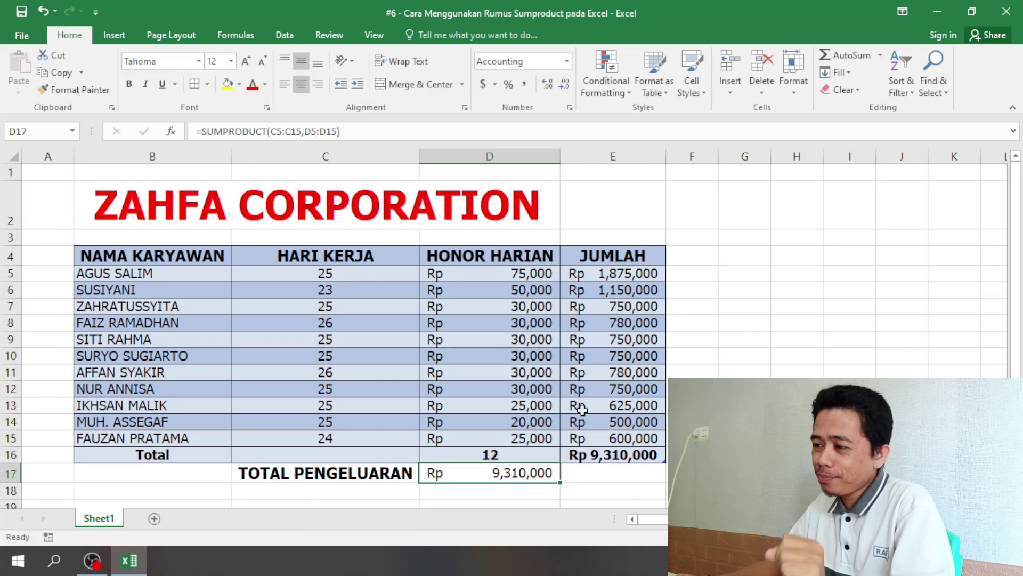
# Step: Show the finished JUMLAH formula in E5 and the SUMPRODUCT total formula in D17
pyautogui.click(600, 272)
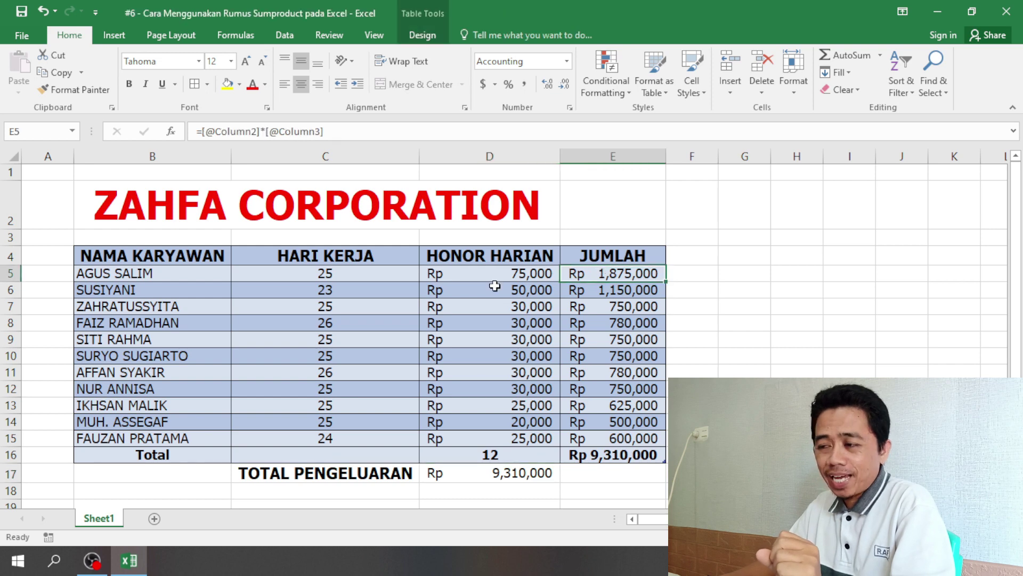
pyautogui.click(504, 473)
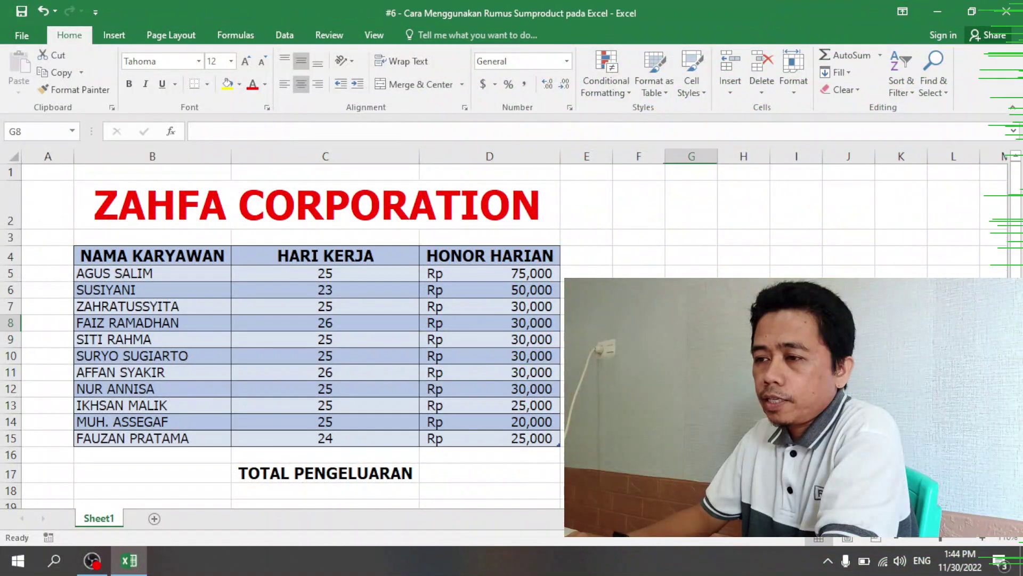
pyautogui.click(368, 205)
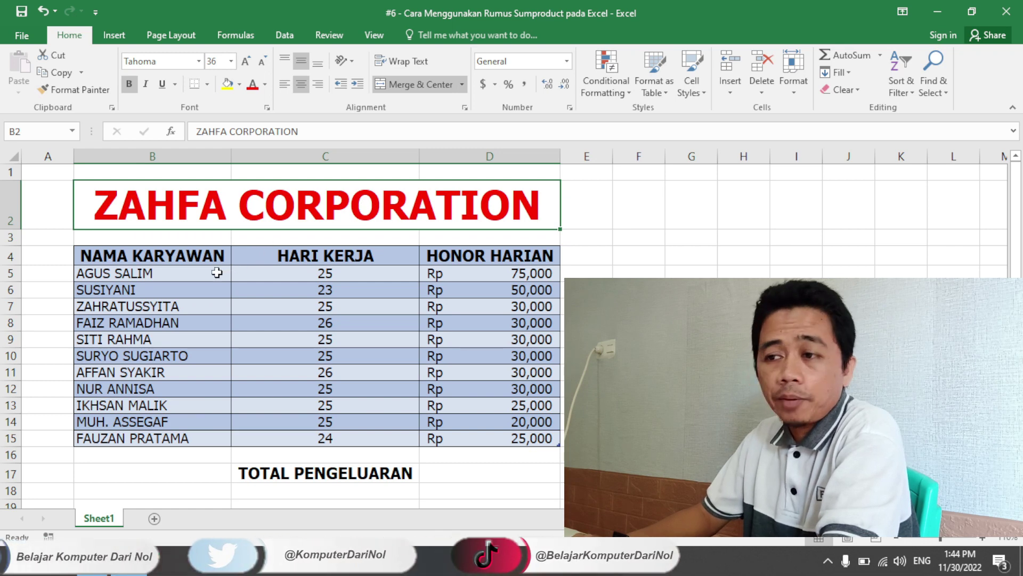
pyautogui.click(182, 256)
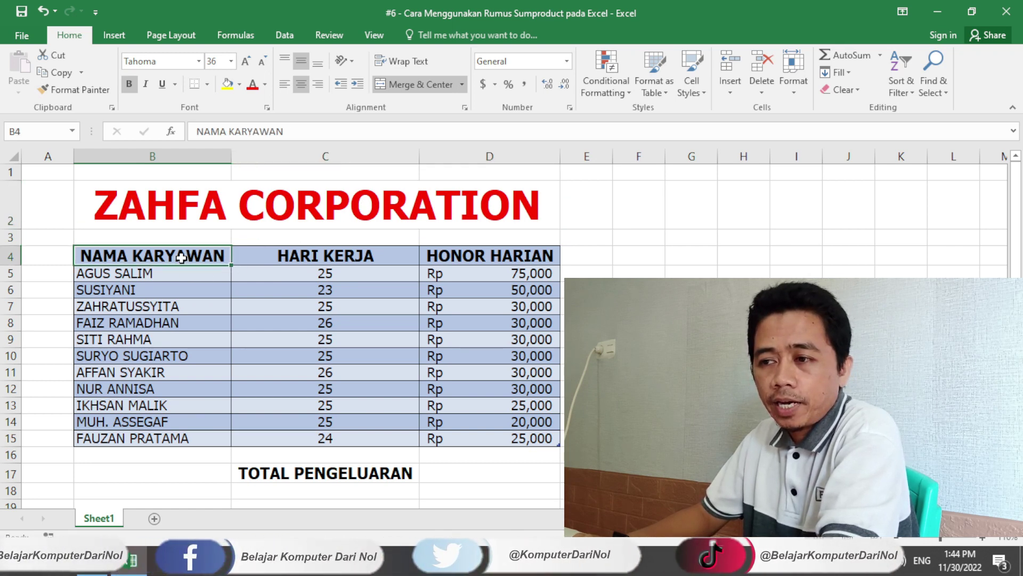
pyautogui.click(326, 255)
pyautogui.click(517, 256)
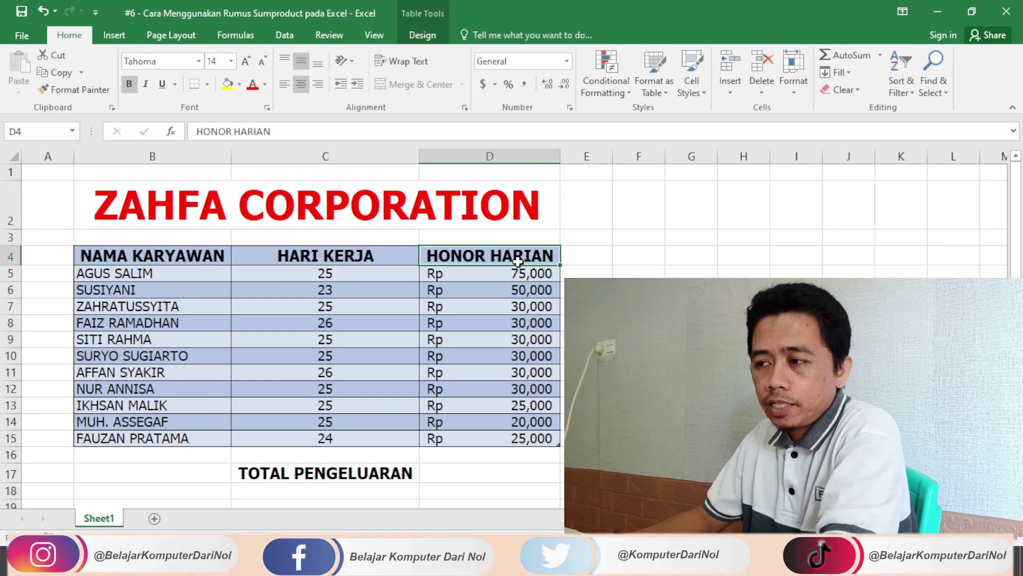
pyautogui.click(489, 472)
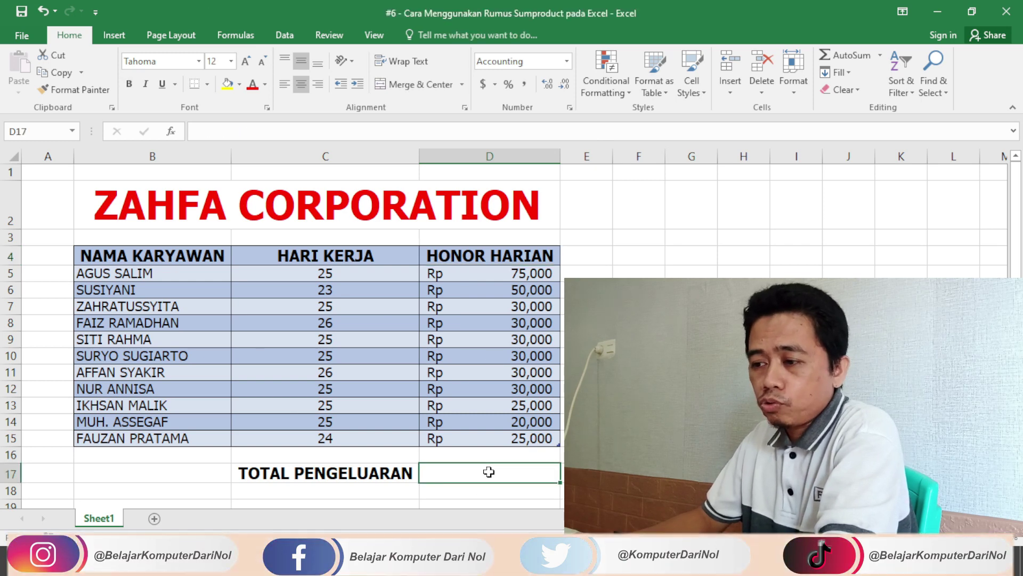
pyautogui.click(304, 476)
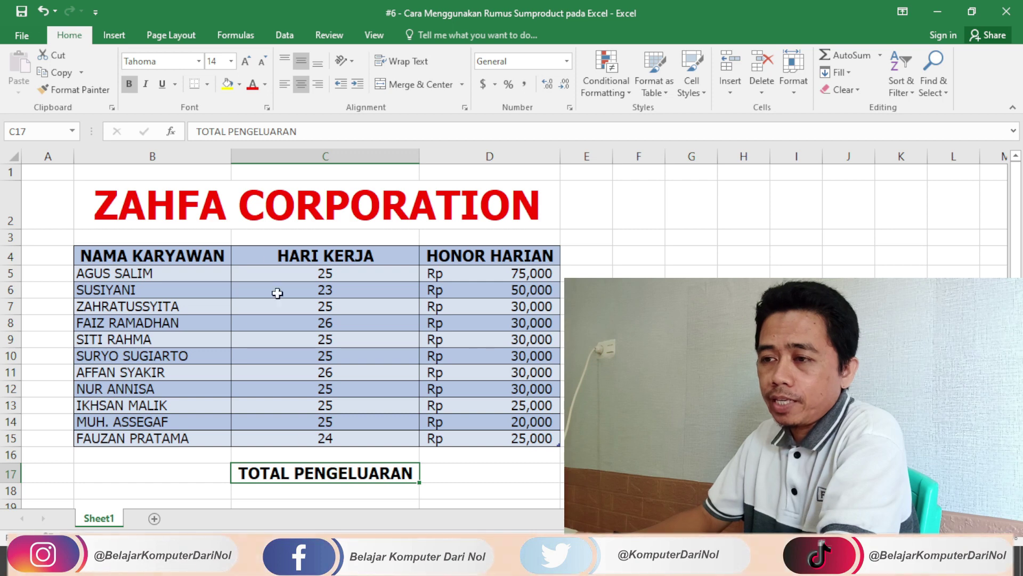
pyautogui.click(285, 213)
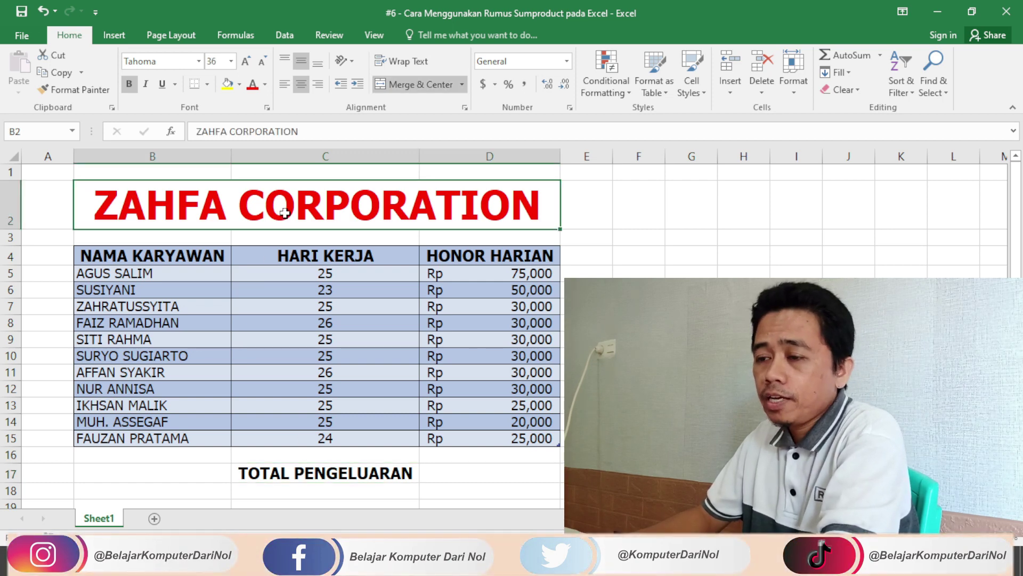
pyautogui.moveTo(149, 273); pyautogui.dragTo(160, 422)
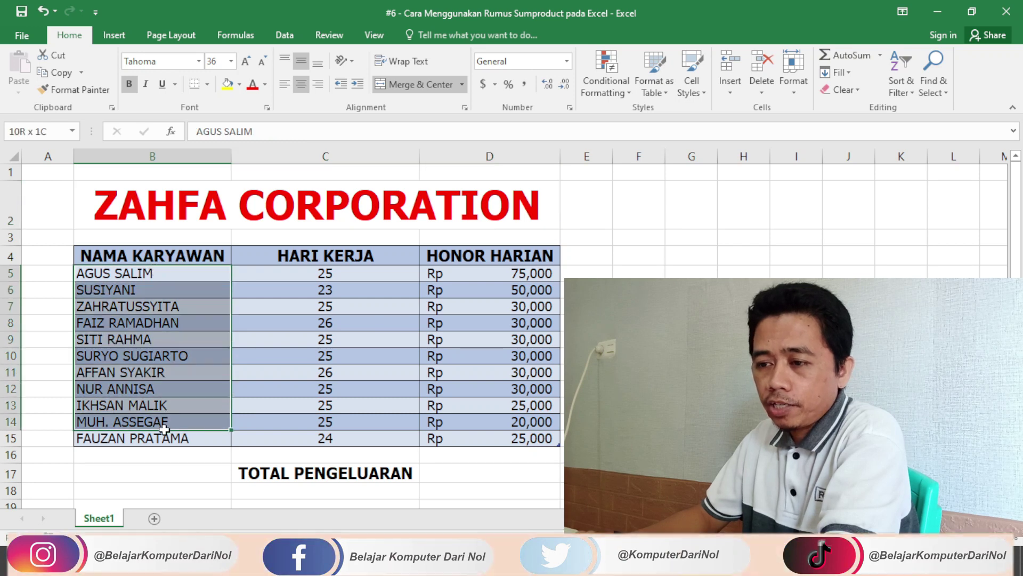
pyautogui.click(338, 276)
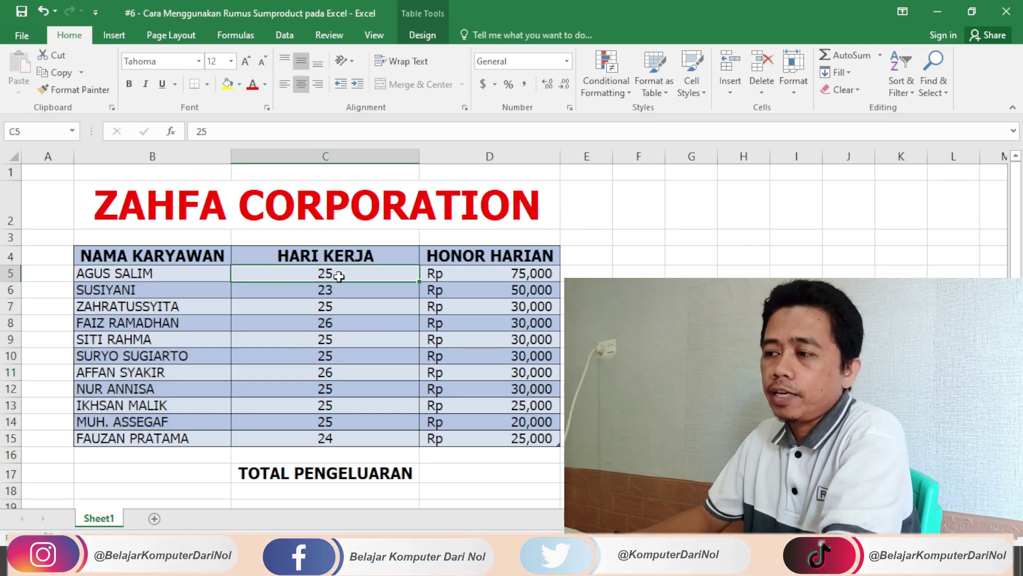
pyautogui.click(513, 273)
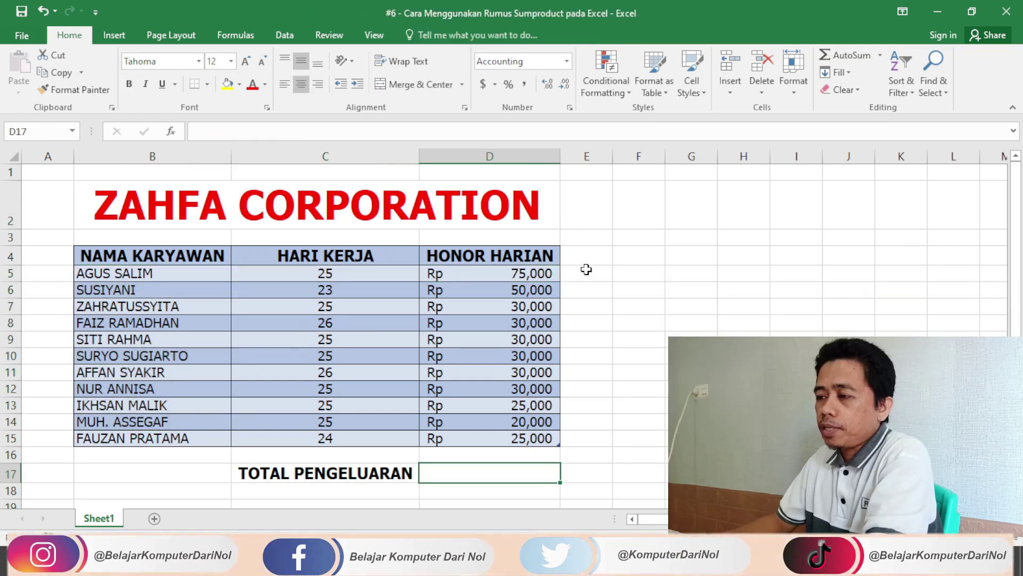
pyautogui.click(587, 269)
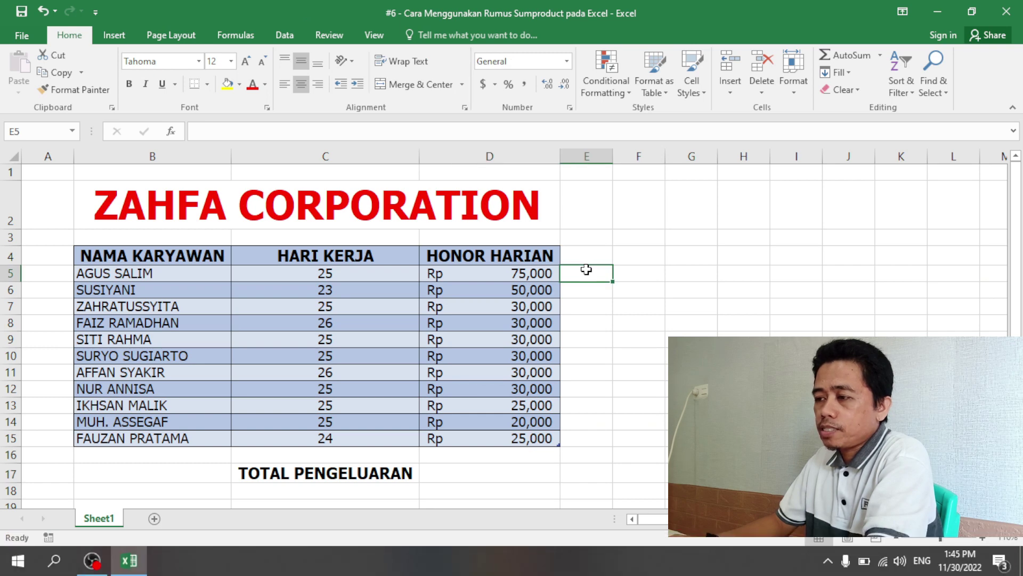
# Step: Add a JUMLAH header in E4 and autofit column E to fit it
pyautogui.press('Up')
pyautogui.write('JUMLAH')
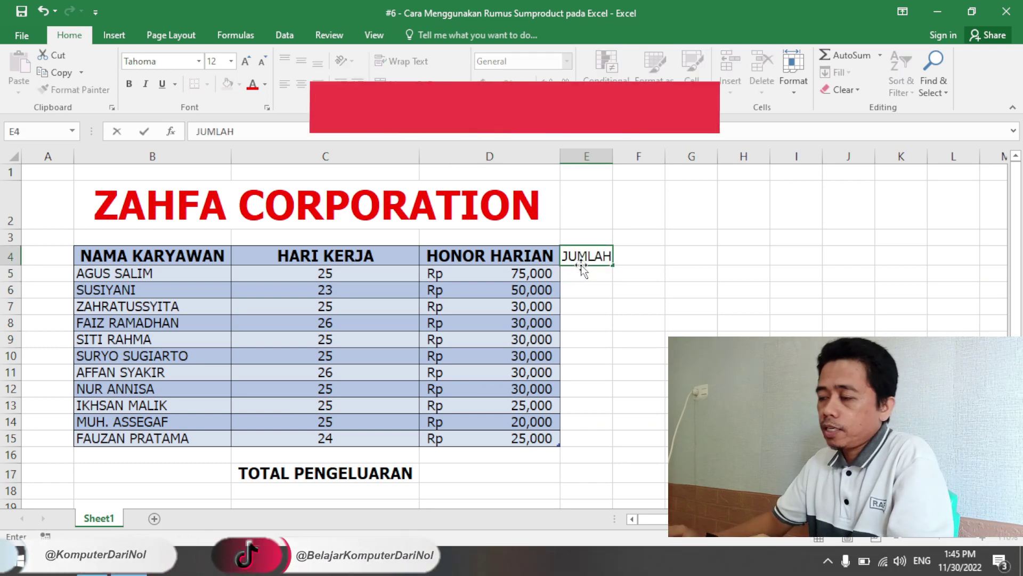
pyautogui.press('Return')
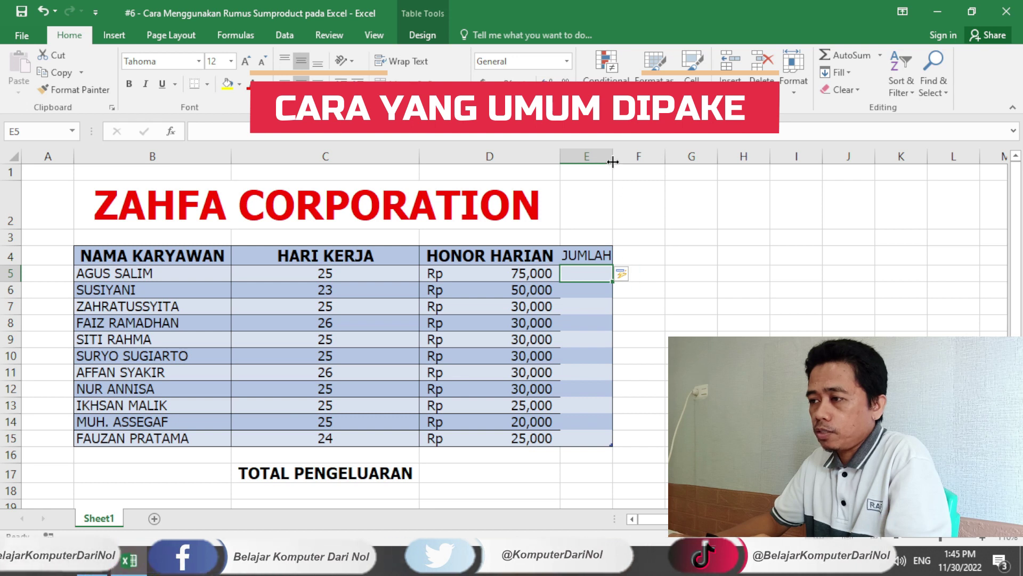
pyautogui.doubleClick(613, 156)
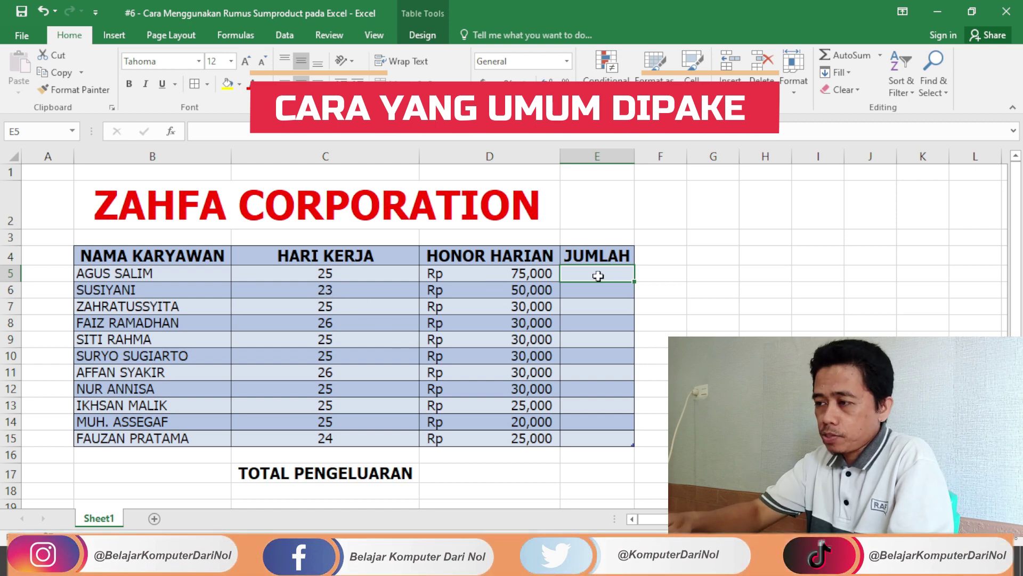
# Step: Enter =C5*D5 in E5 and fill it down through E15
pyautogui.write('=')
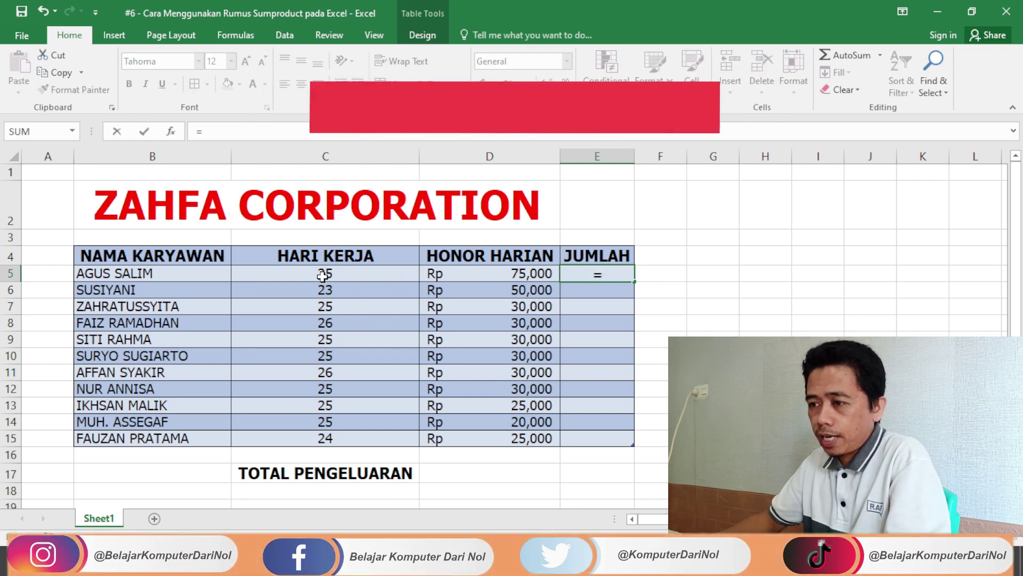
pyautogui.click(323, 275)
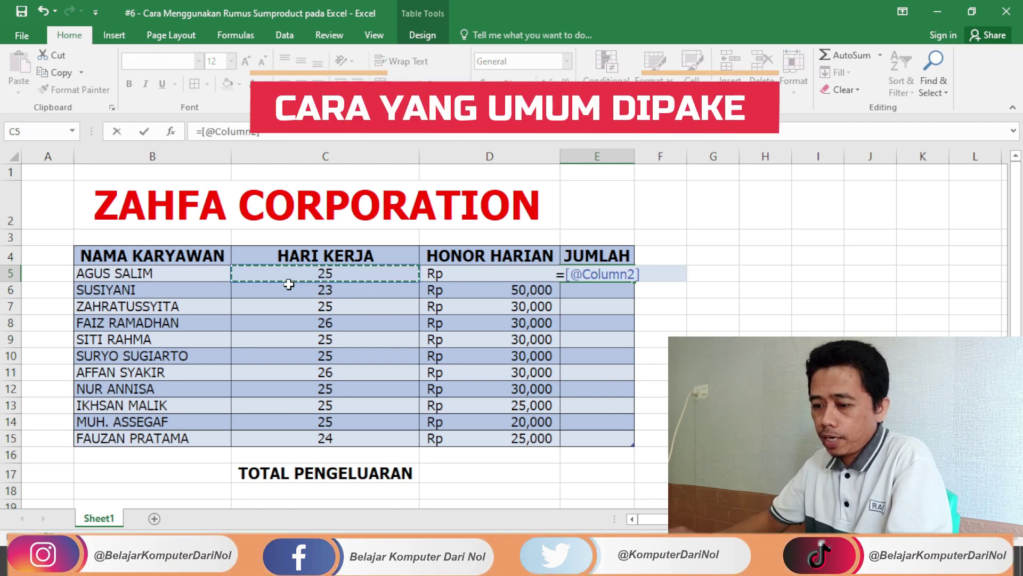
pyautogui.write('*')
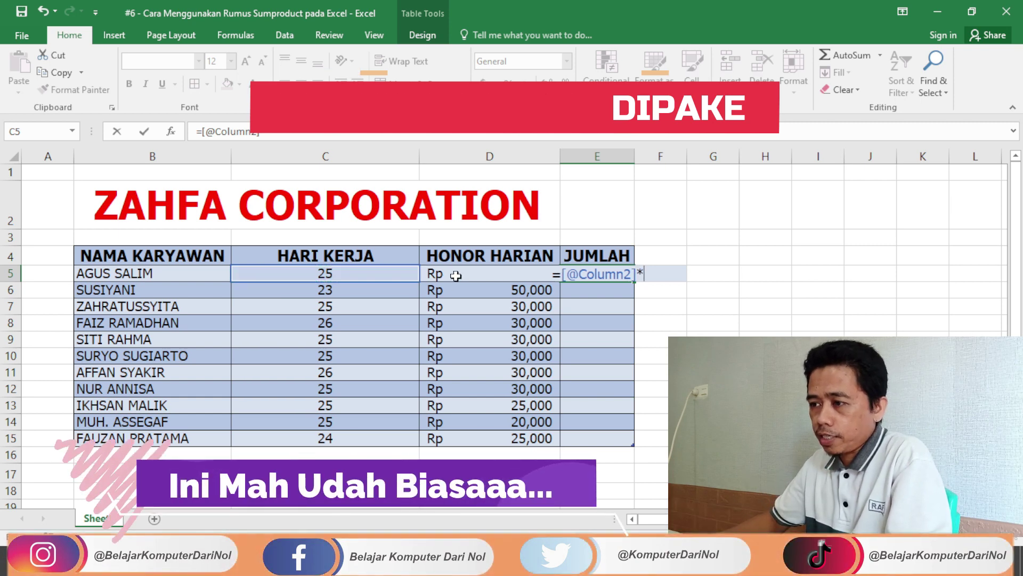
pyautogui.click(455, 276)
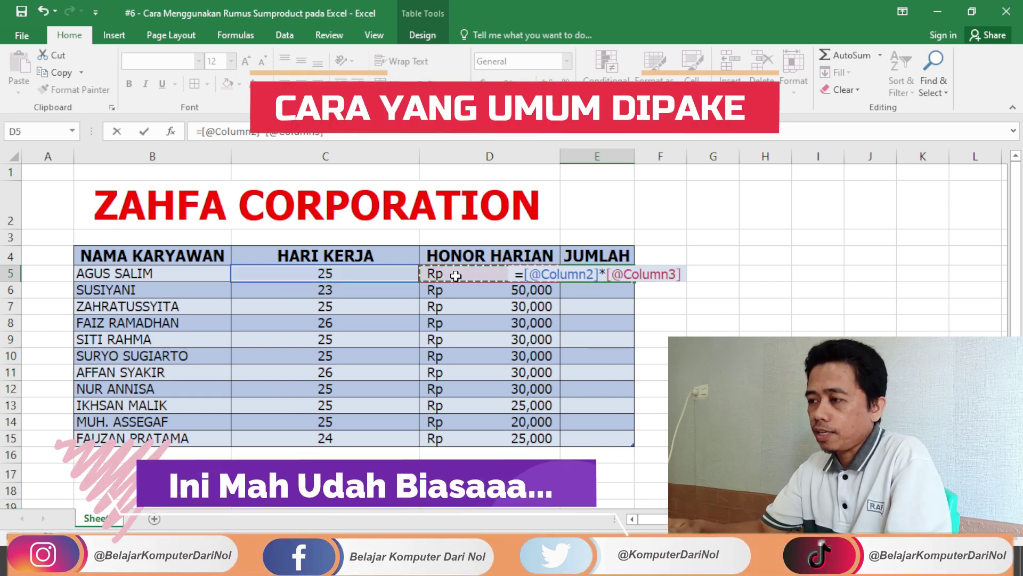
pyautogui.press('Return')
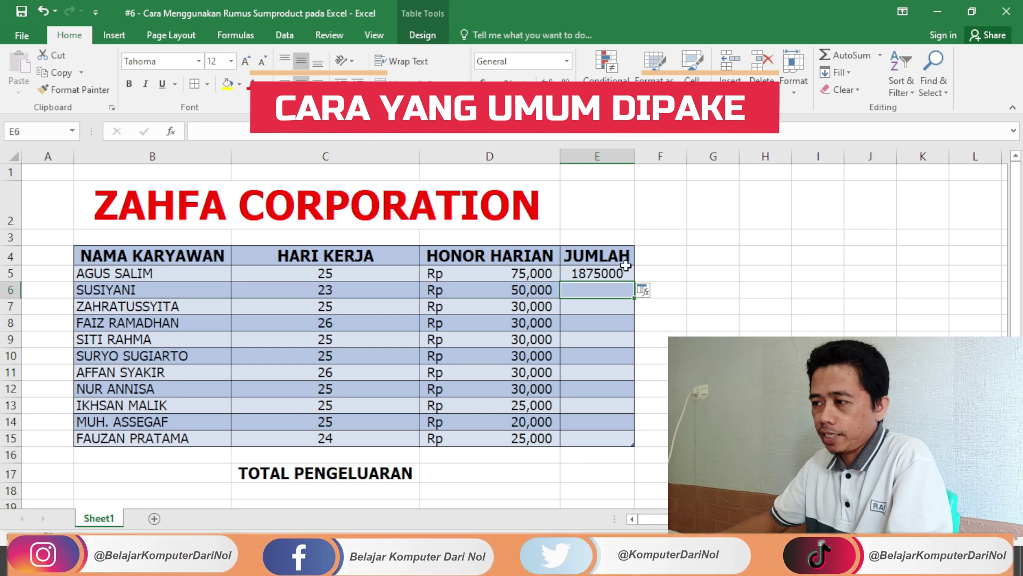
pyautogui.click(625, 267)
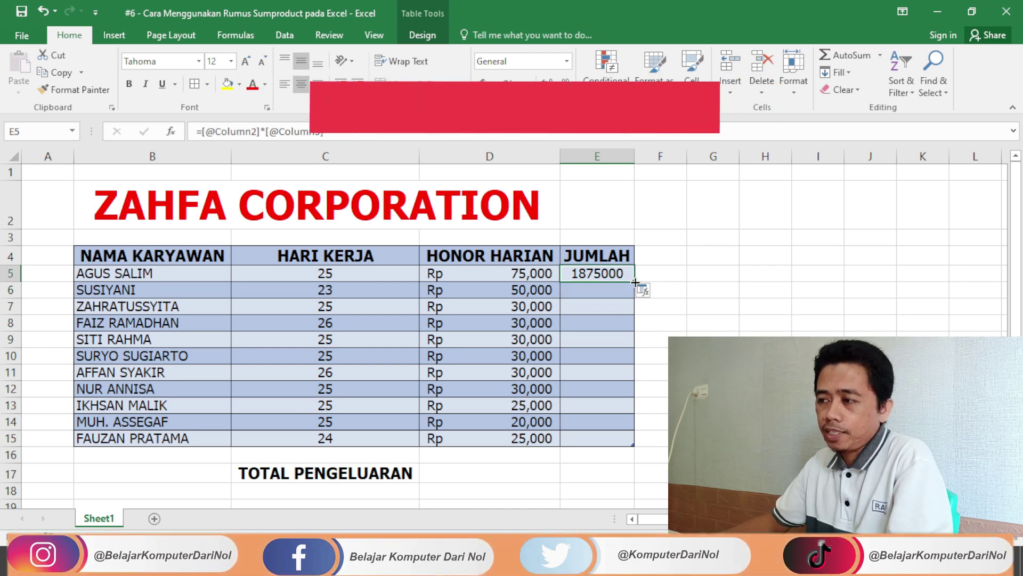
pyautogui.moveTo(635, 282); pyautogui.dragTo(635, 445)
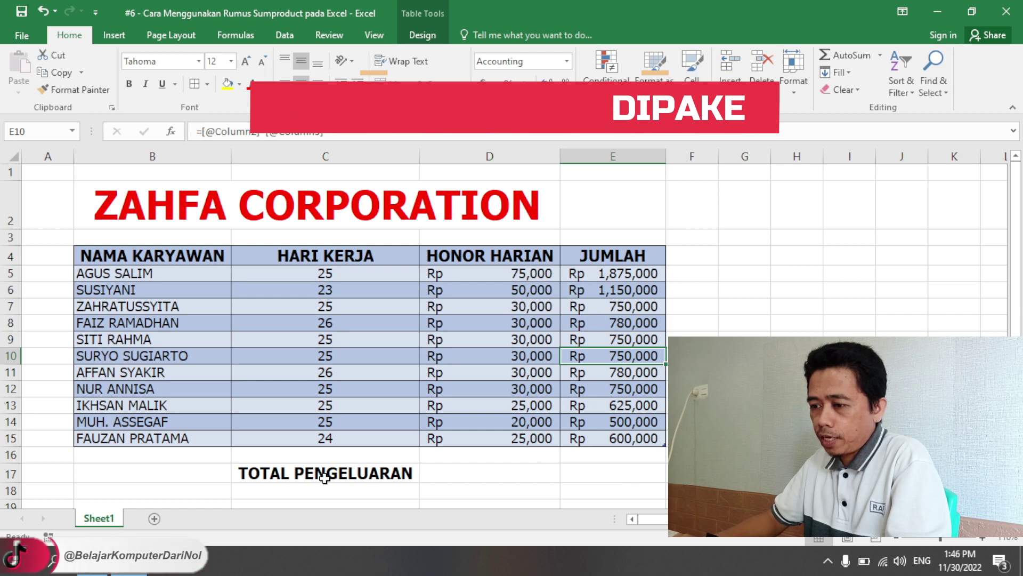
# Step: Enter =SUM(E5:E15) in E16, totalling the JUMLAH column to Rp 9,310,000
pyautogui.click(365, 476)
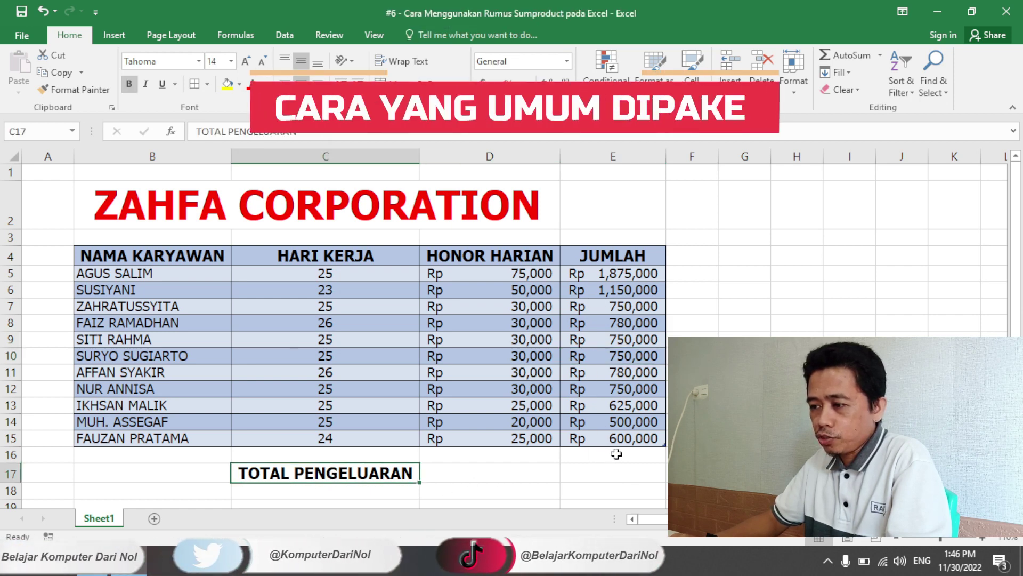
pyautogui.click(613, 454)
pyautogui.write('=')
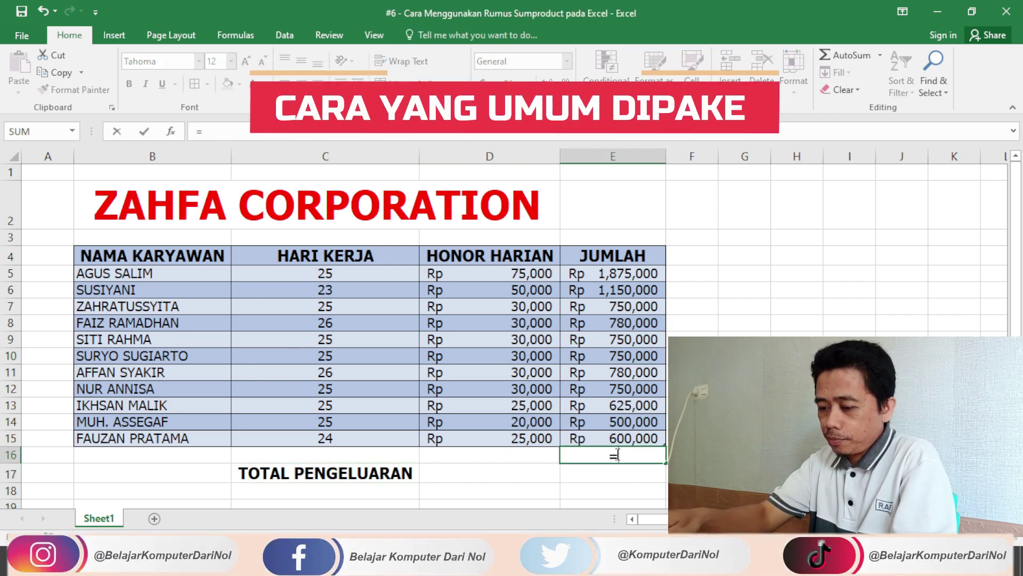
pyautogui.write('SUM(')
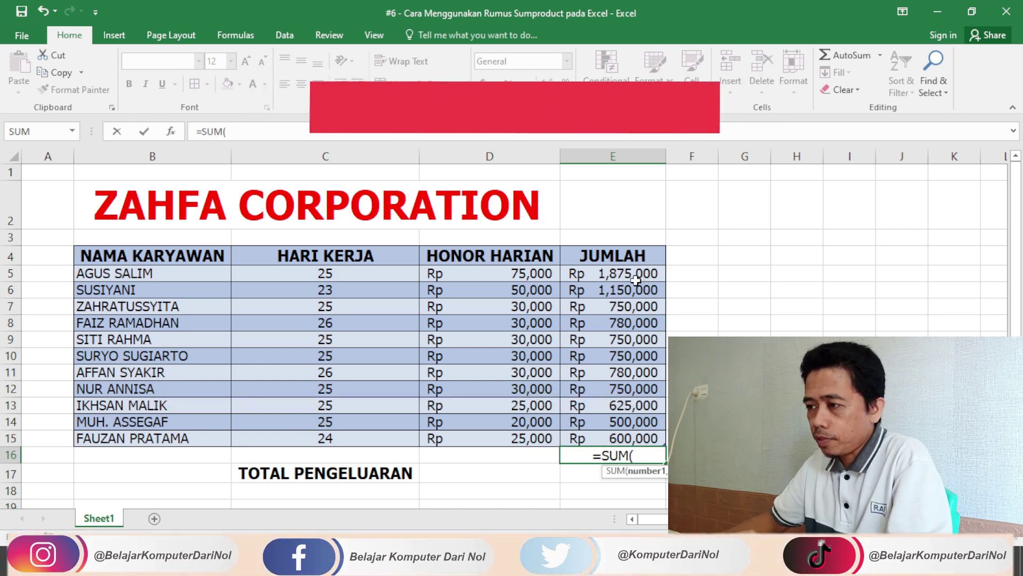
pyautogui.click(634, 273)
pyautogui.moveTo(637, 299); pyautogui.dragTo(645, 430)
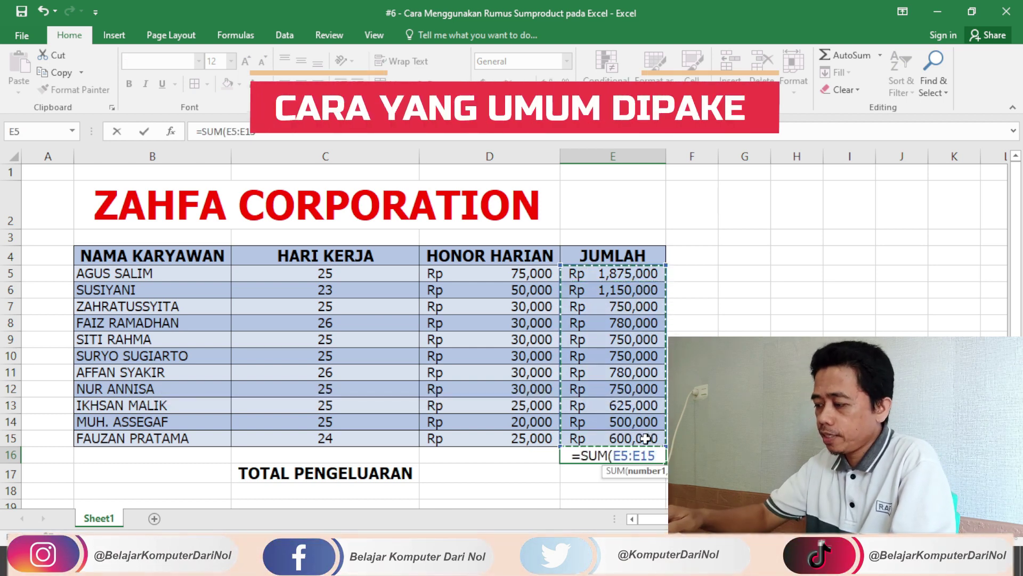
pyautogui.press('Return')
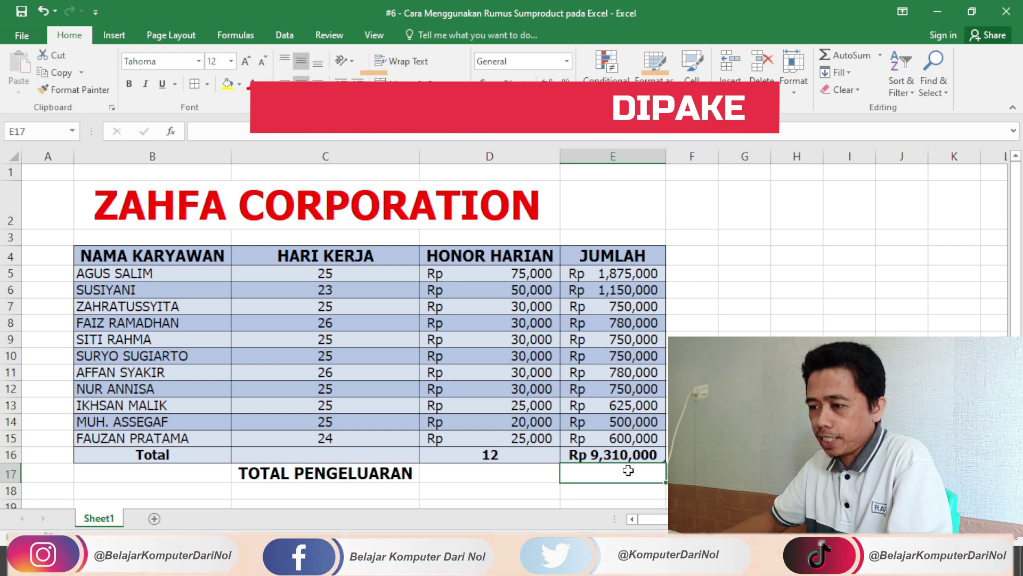
pyautogui.press('Up')
pyautogui.click(511, 470)
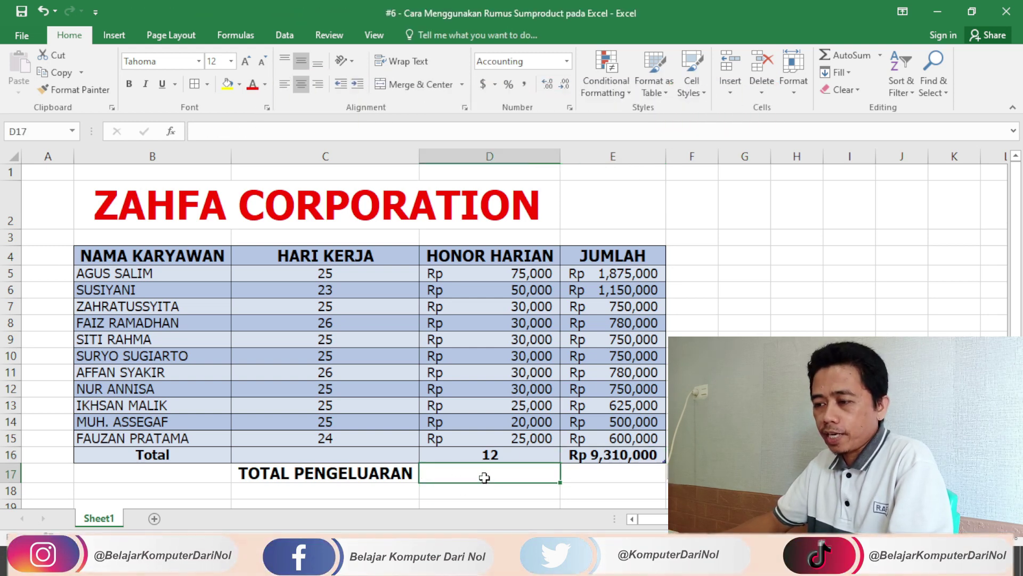
pyautogui.click(637, 456)
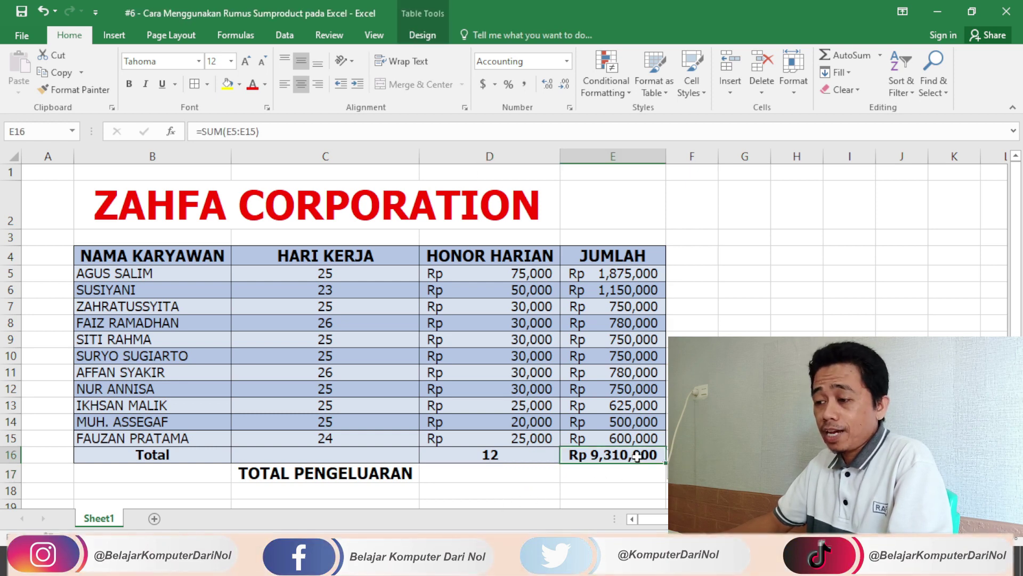
pyautogui.click(637, 272)
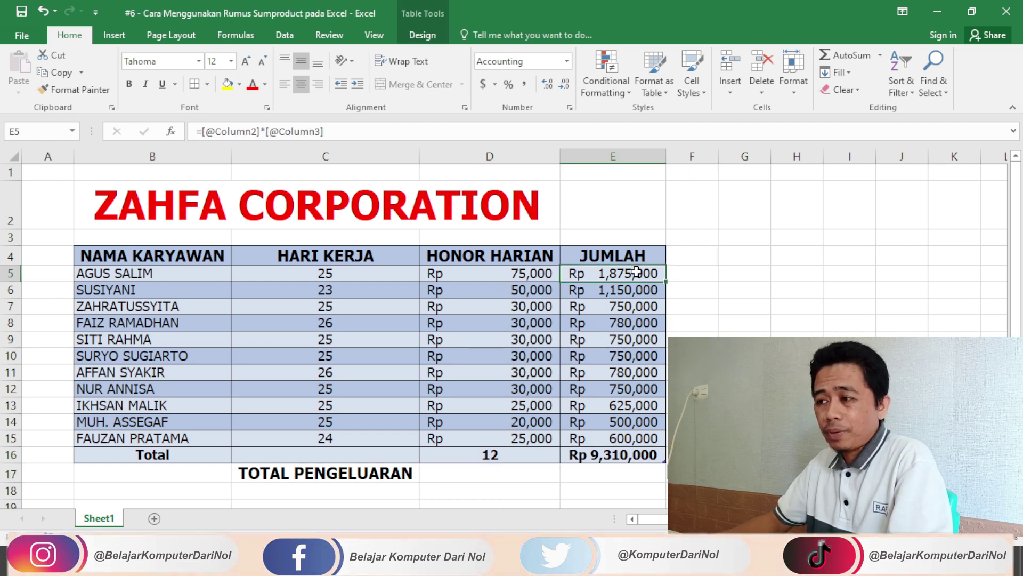
pyautogui.click(342, 271)
pyautogui.click(469, 273)
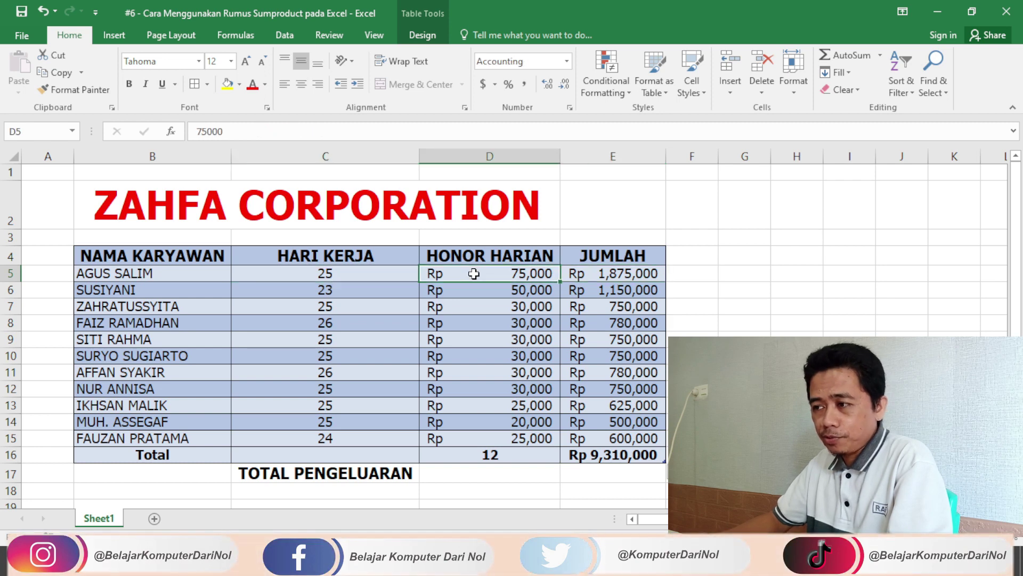
pyautogui.click(483, 475)
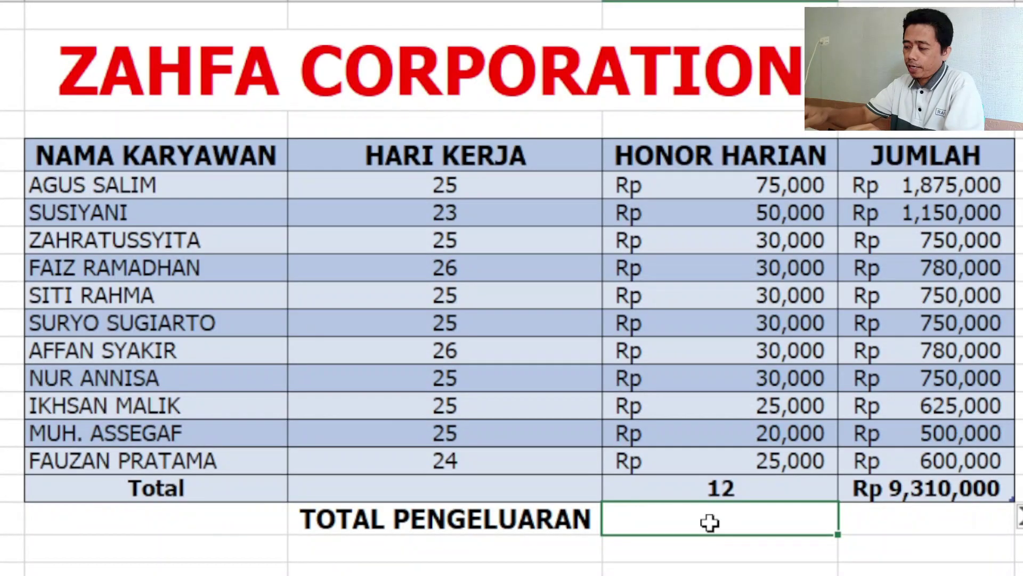
pyautogui.click(721, 518)
# Step: Enter =SUMPRODUCT(C5:C15,D5:D15) in D17 for TOTAL PENGELUARAN, giving Rp 9,310,000
pyautogui.write('=SU')
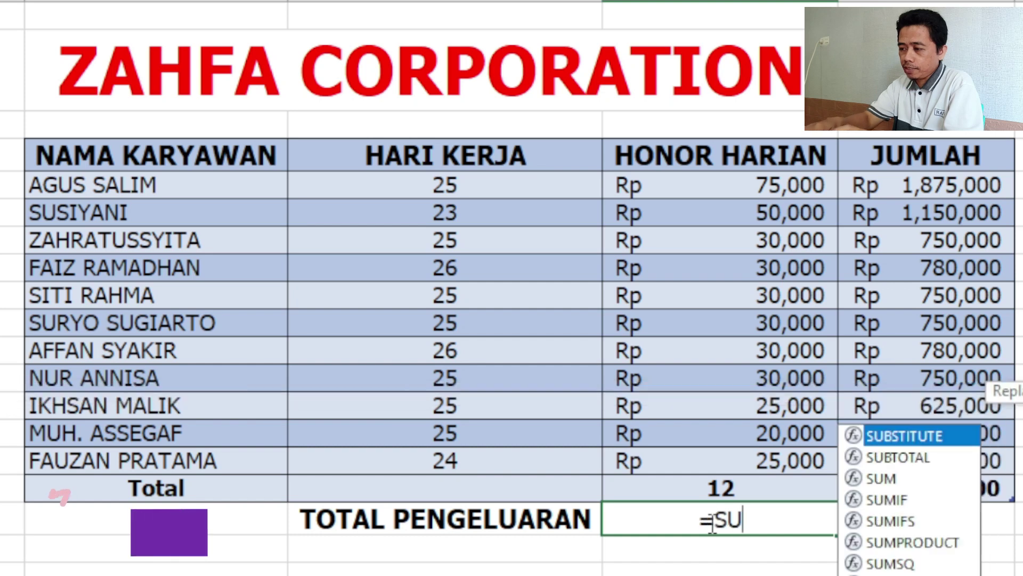
pyautogui.write('MPRO')
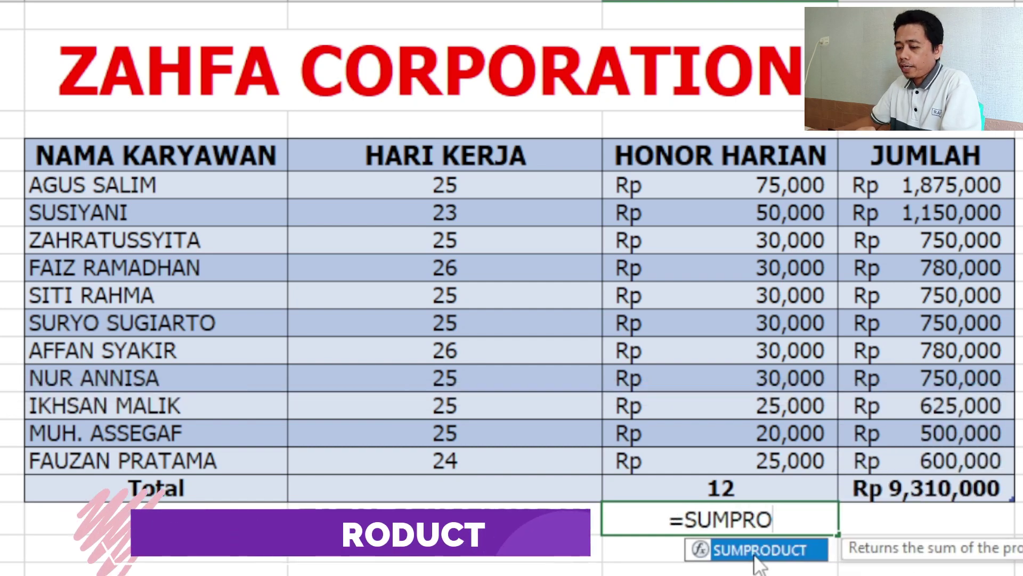
pyautogui.press('Tab')
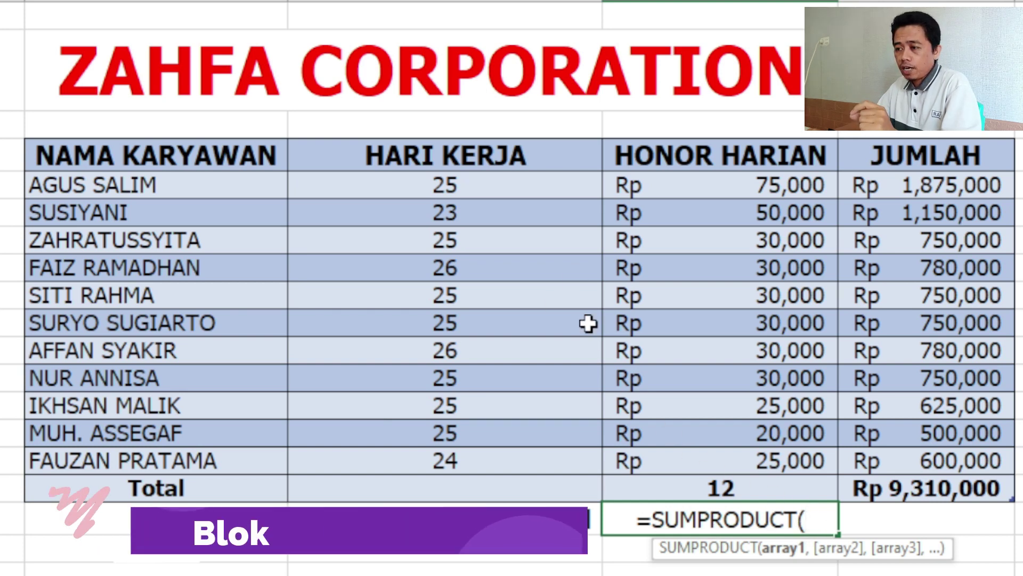
pyautogui.moveTo(493, 182); pyautogui.dragTo(480, 461)
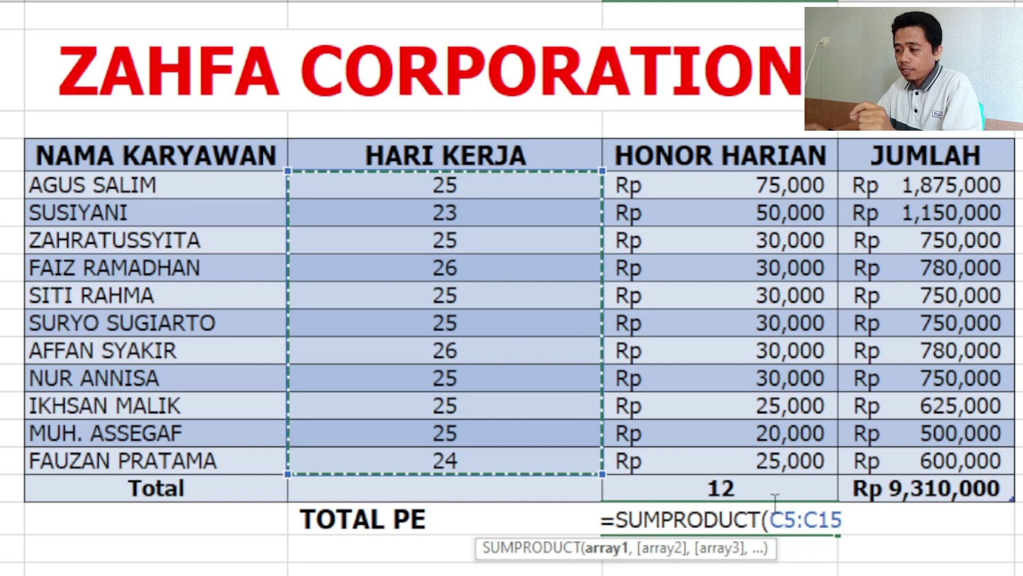
pyautogui.write(',')
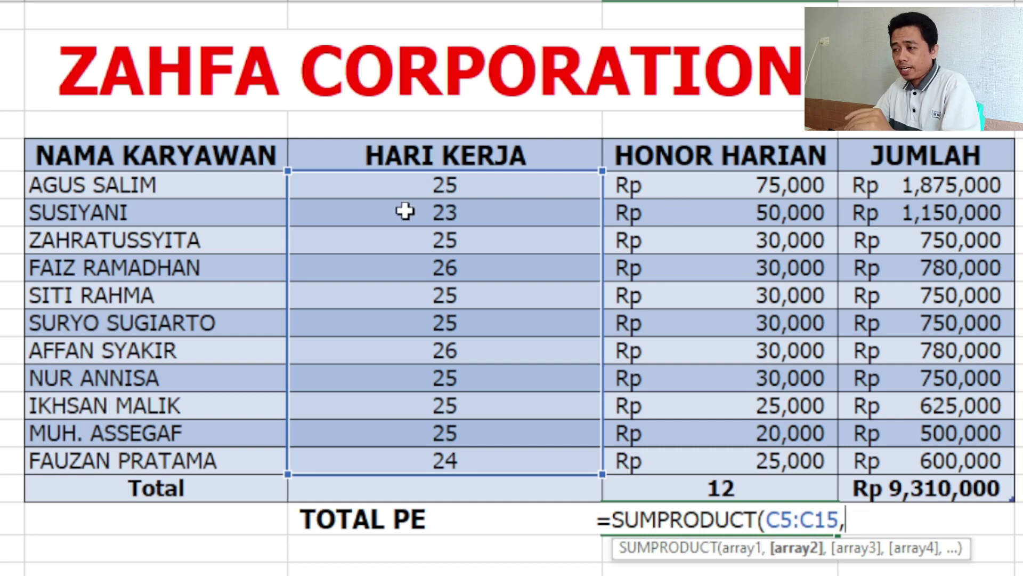
pyautogui.moveTo(684, 189); pyautogui.dragTo(718, 459)
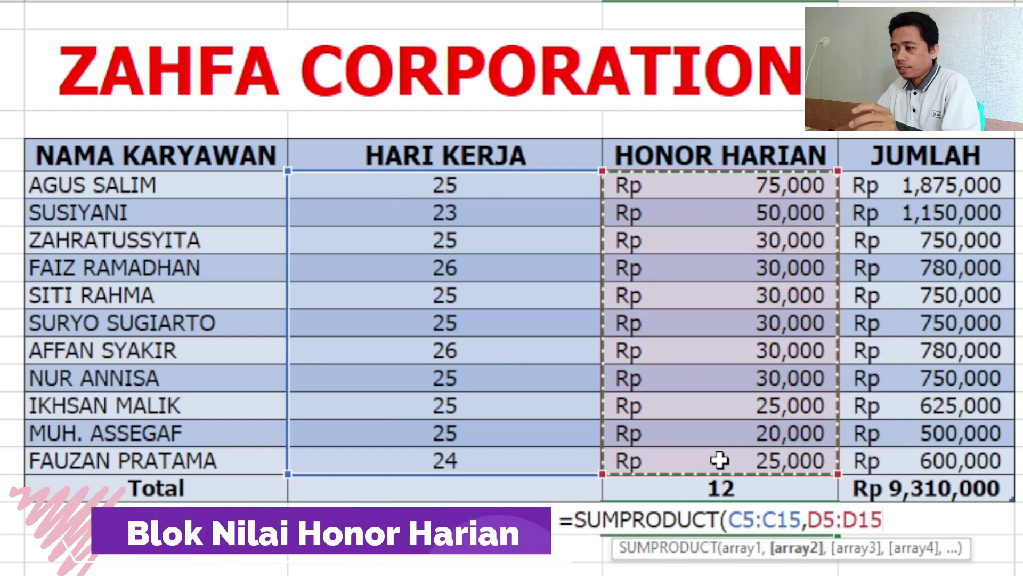
pyautogui.write(')')
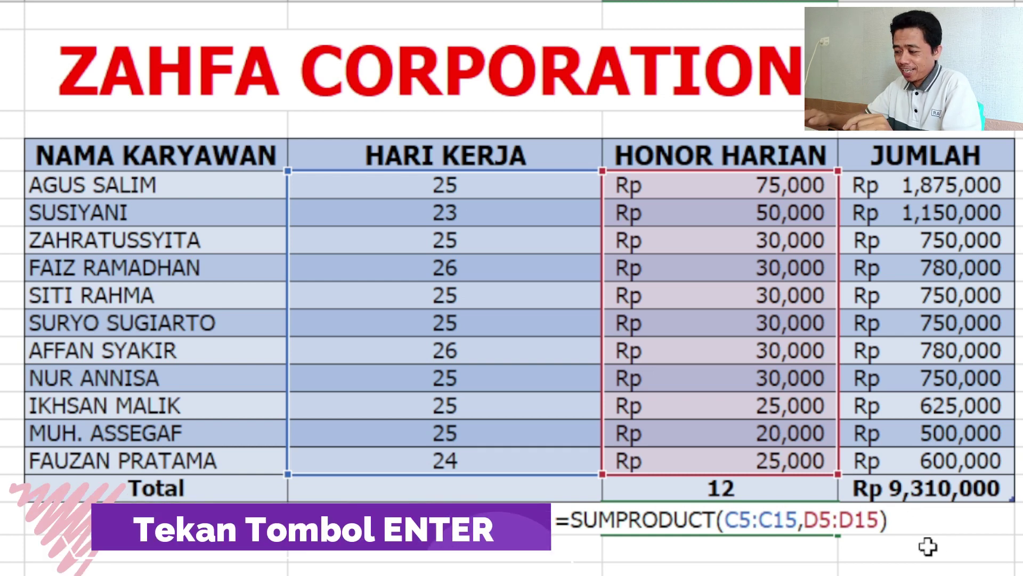
pyautogui.press('Return')
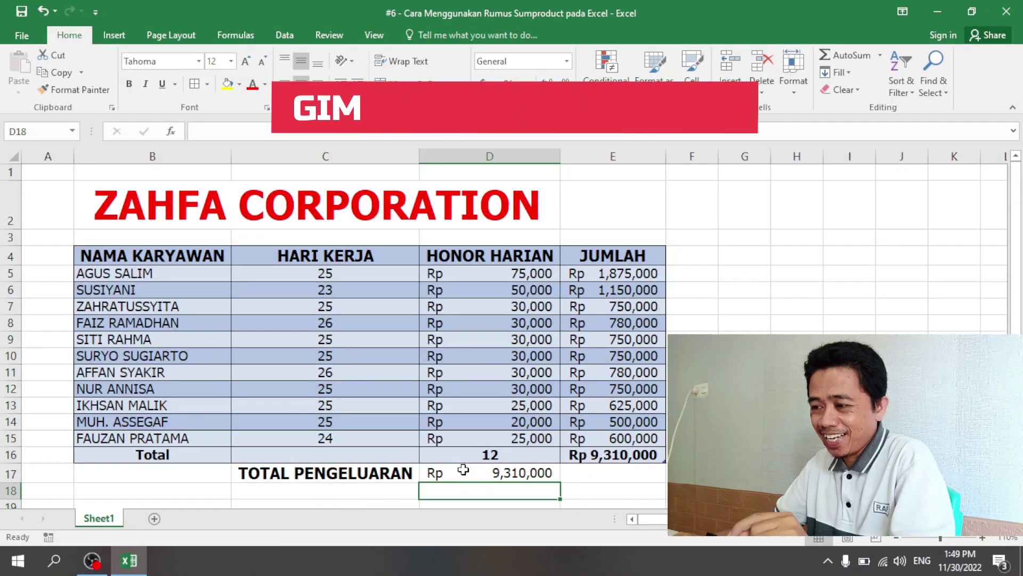
pyautogui.click(463, 469)
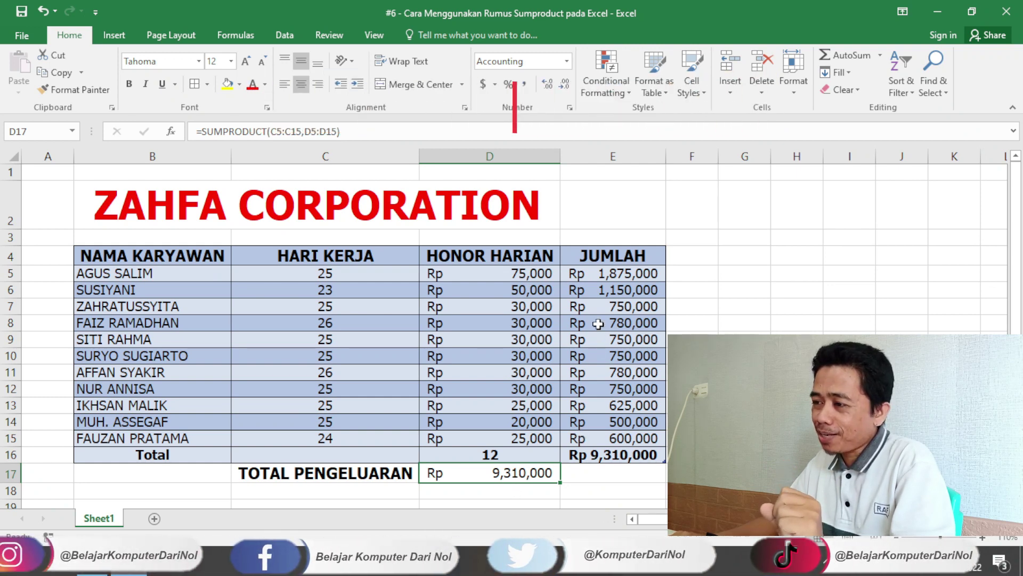
pyautogui.click(605, 269)
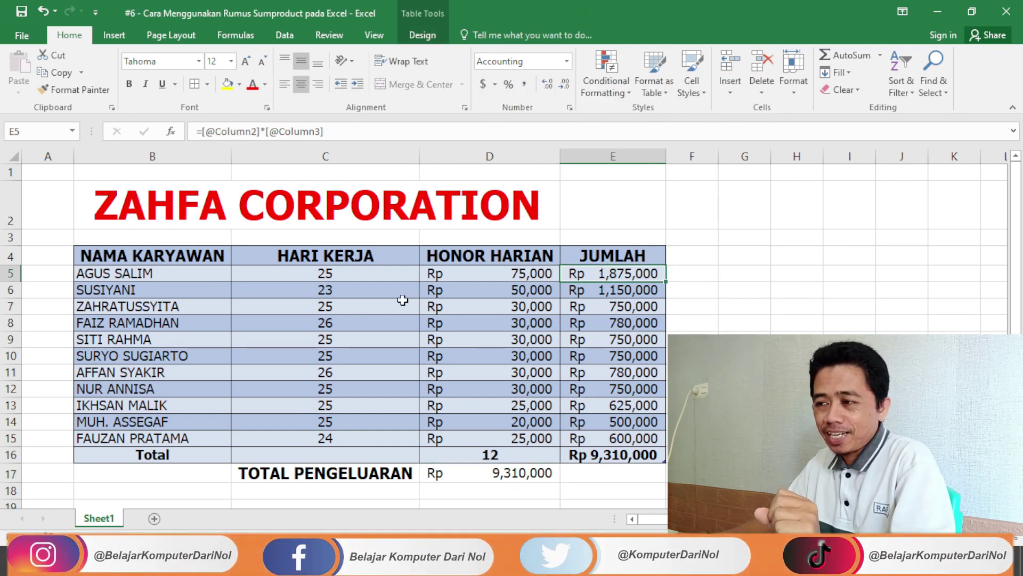
pyautogui.click(509, 479)
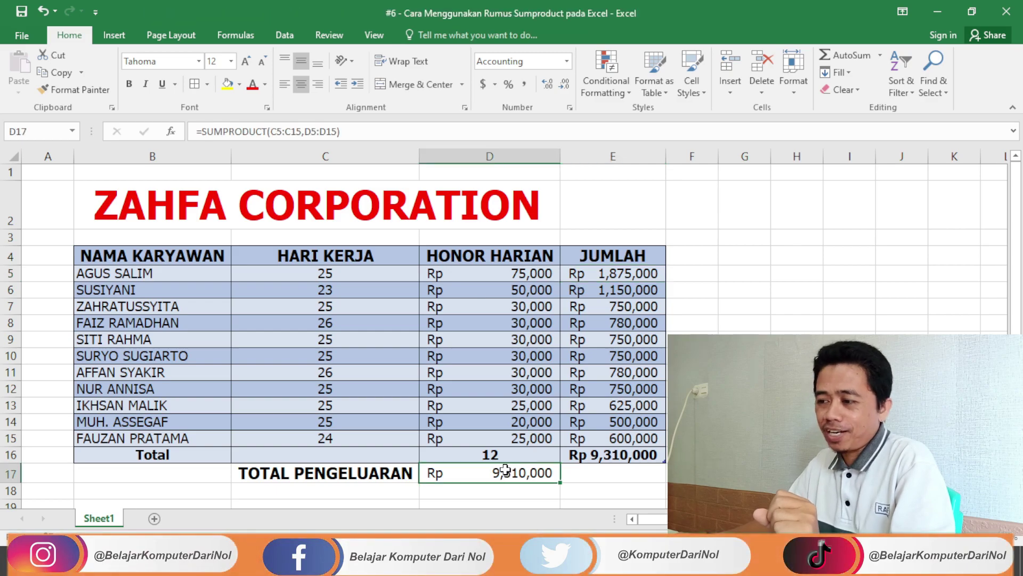